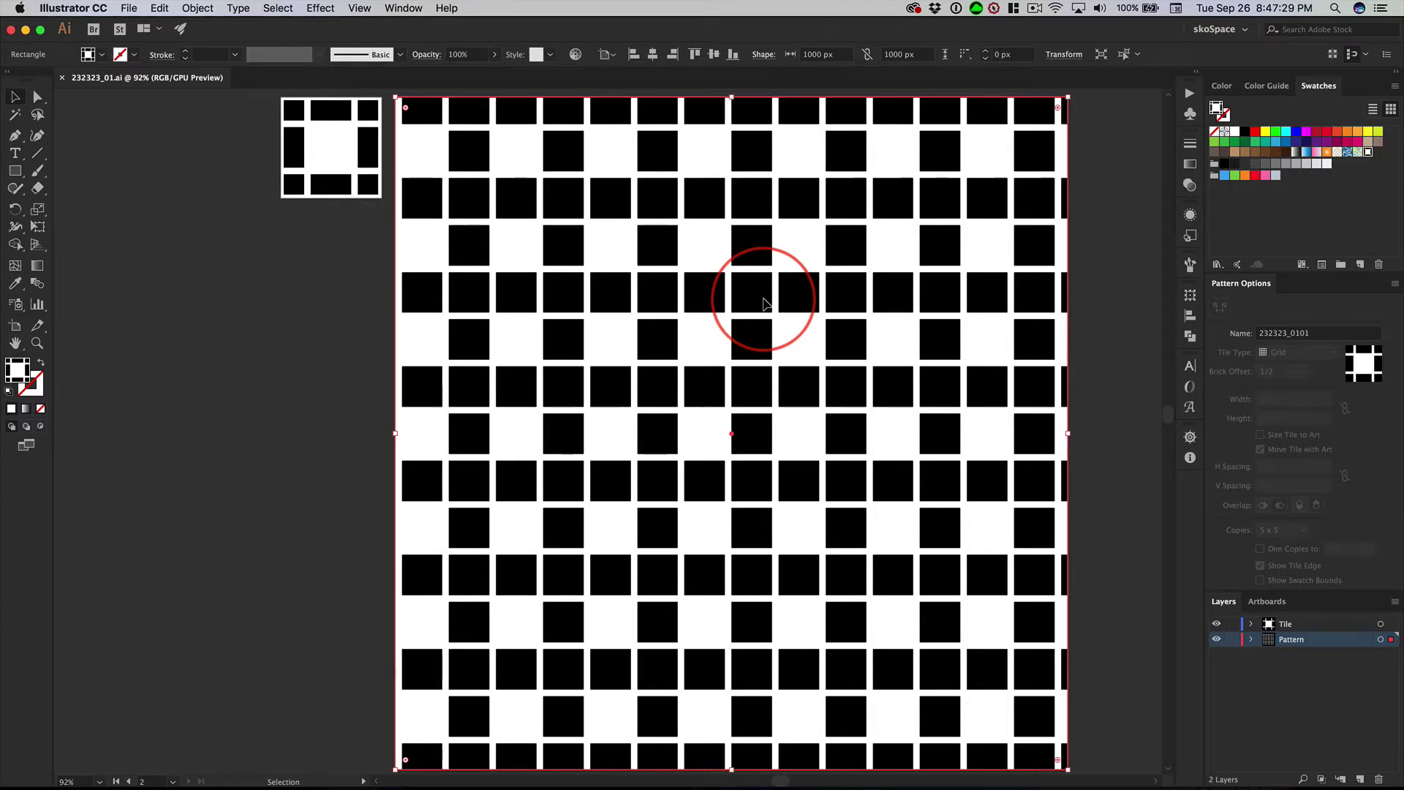
Open the Move settings for the pattern-filled square and limit the transform to patterns only, with preview on
key("Return")
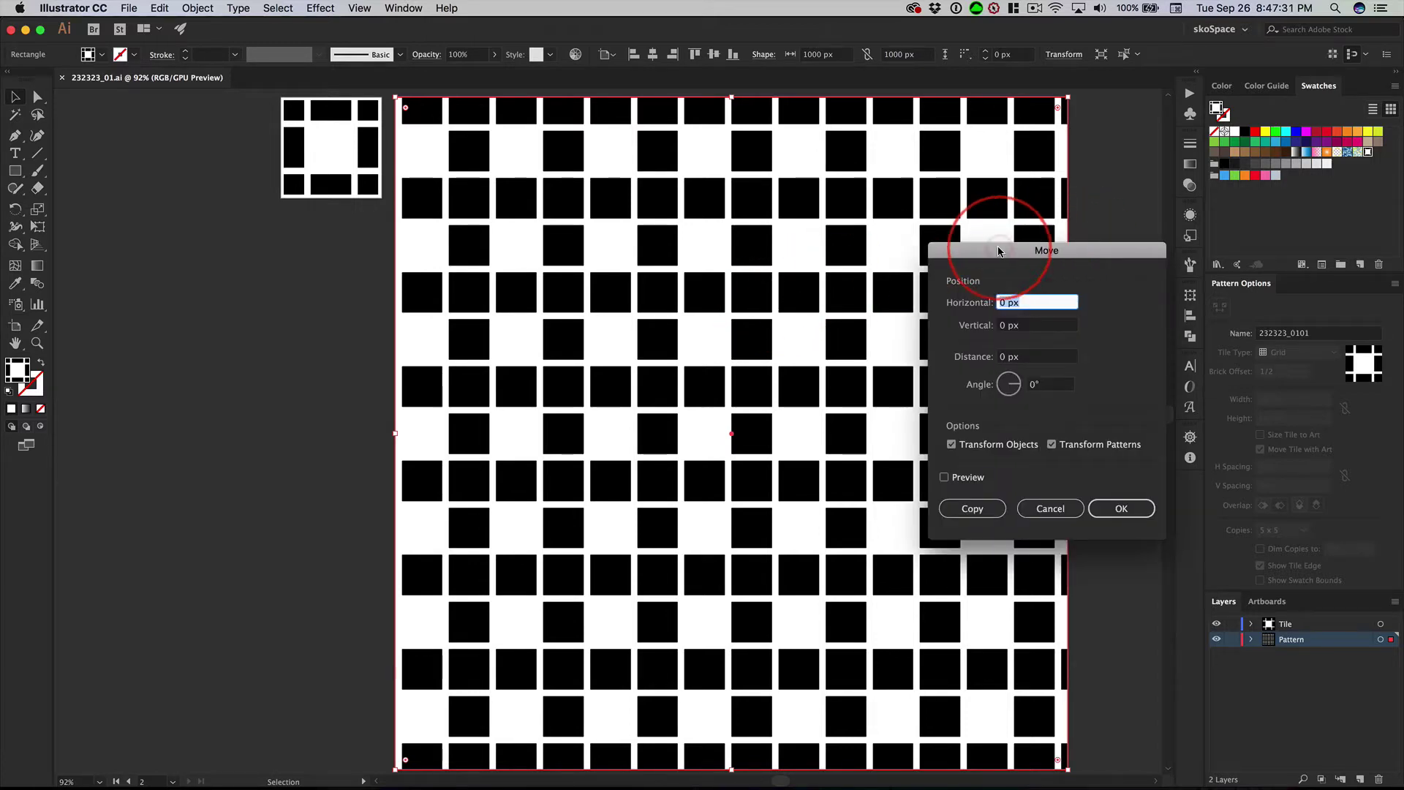
left_click_drag(998, 251, 205, 253)
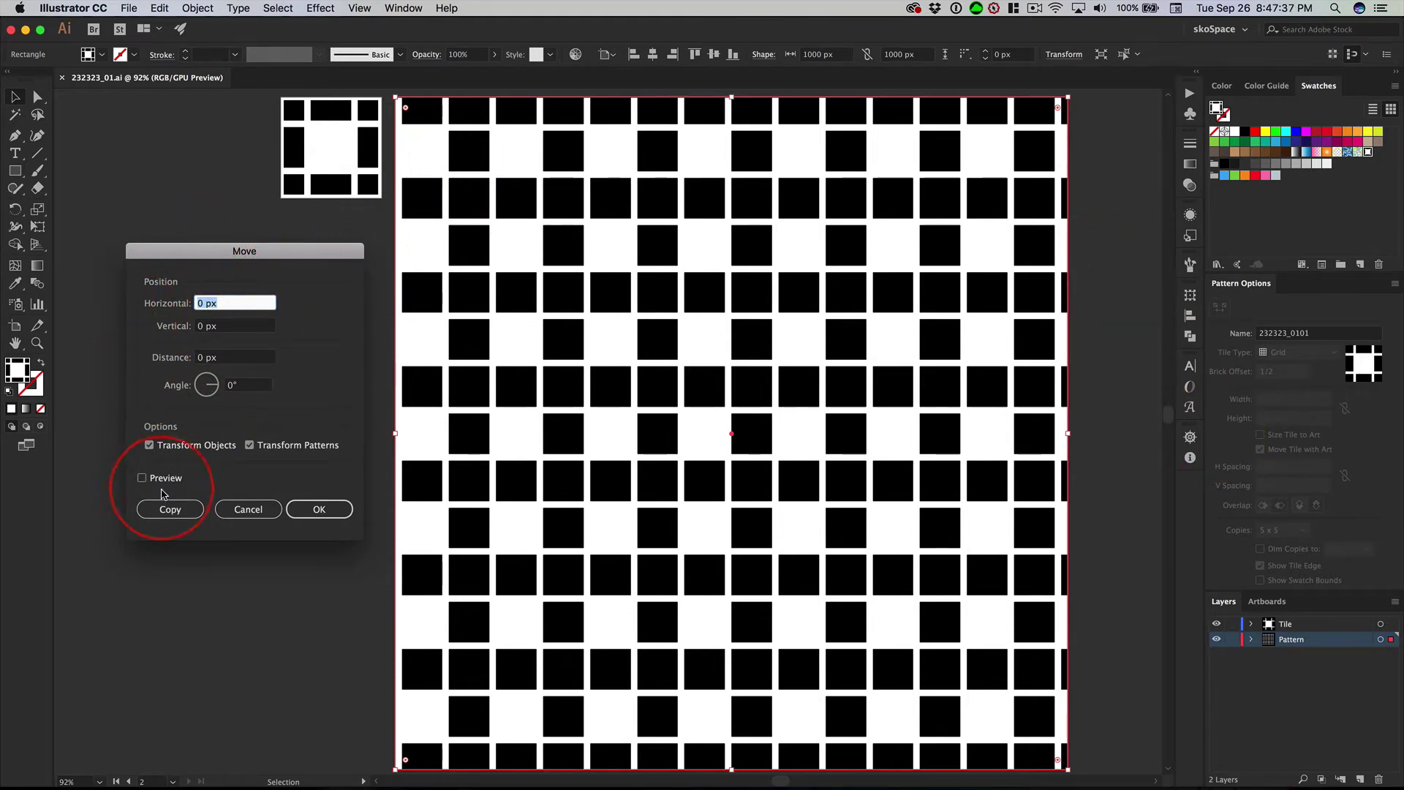
left_click(149, 445)
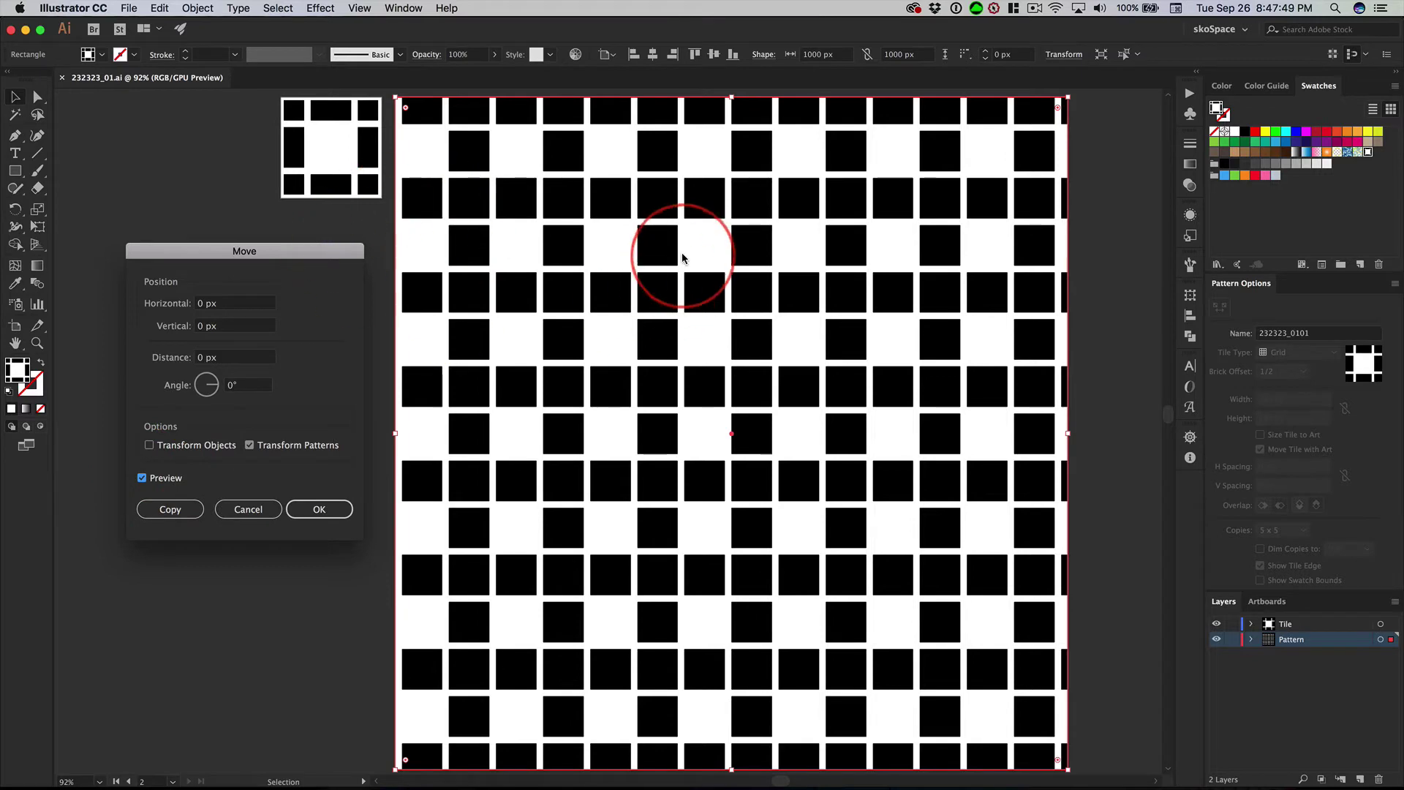
Increase the horizontal offset of the square's pattern fill to 40 px
left_click(227, 305)
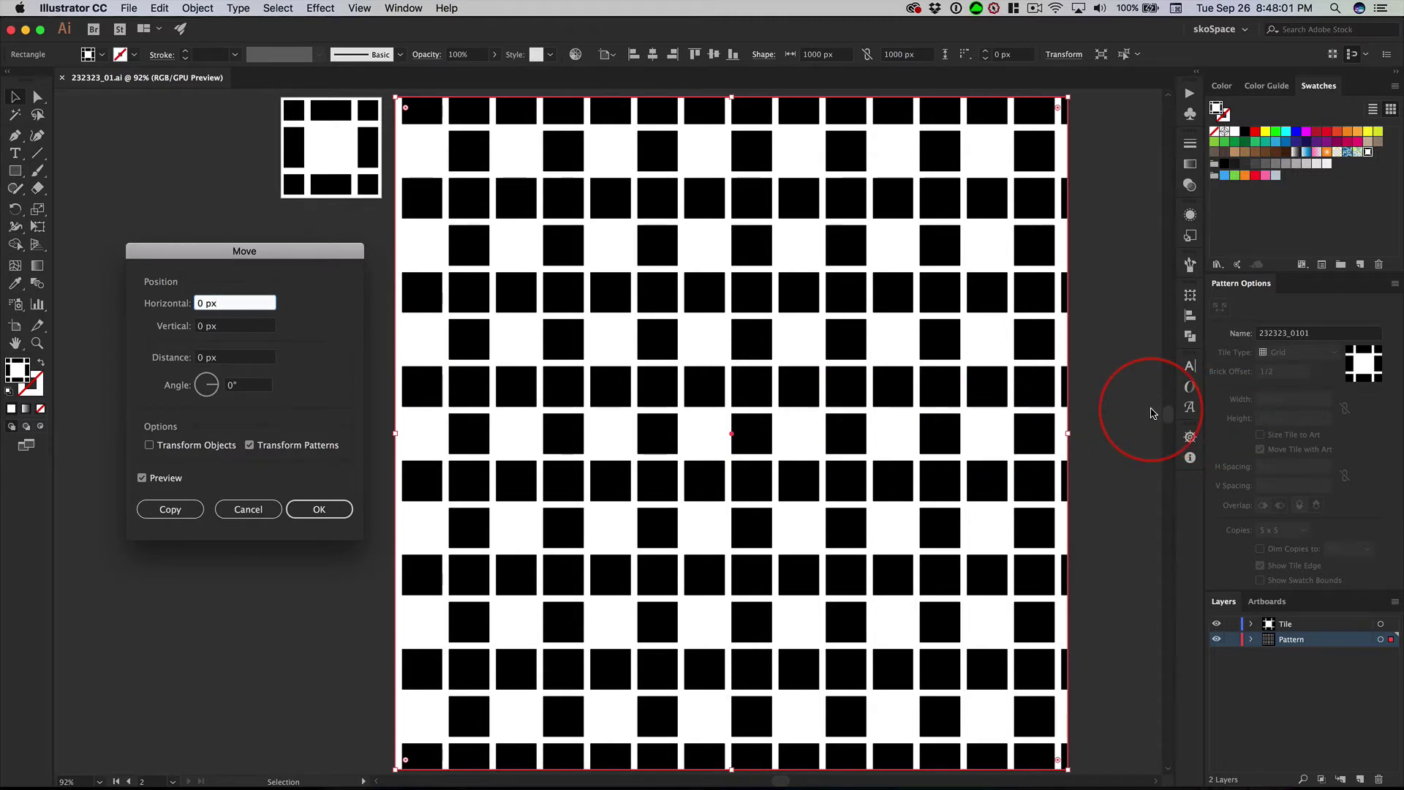
key("Up")
key("Up")
key("Up")
key("Up")
key("Up")
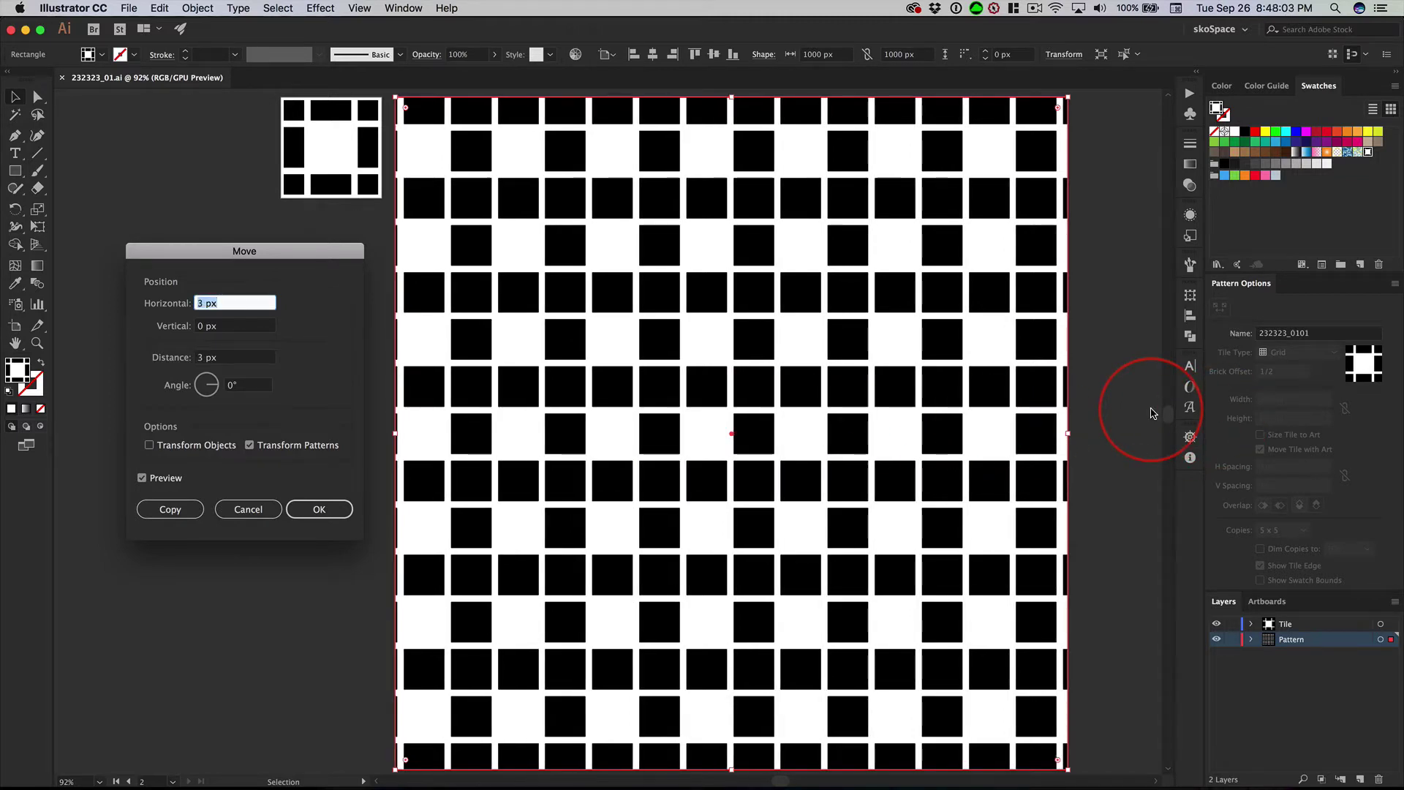
key("Up")
key("Up")
key("Up")
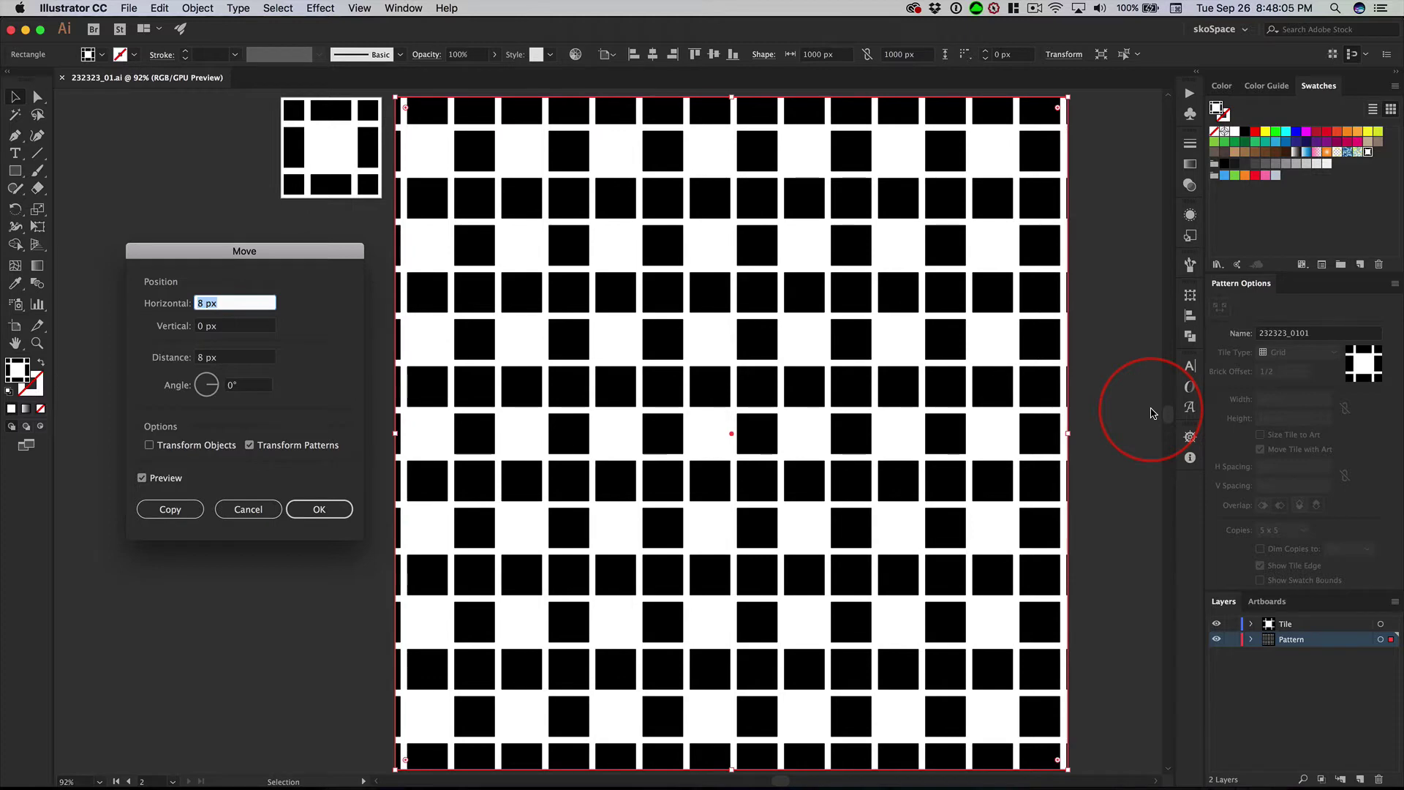
key("Down")
key("Down")
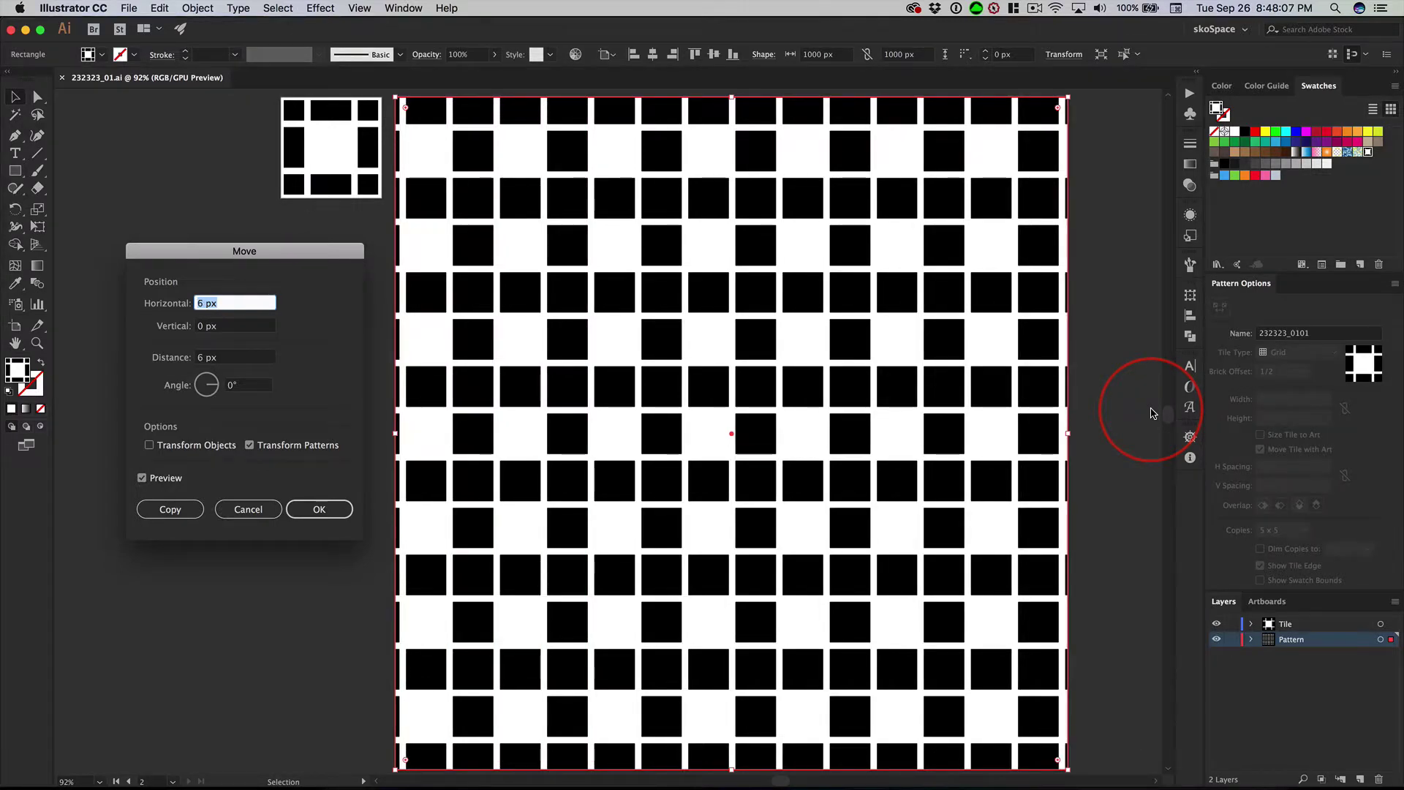
key("Up")
key("Up")
key("Up")
key("Up")
key("Up")
key("Up")
key("Up")
key("Up")
key("Up")
key("Up")
key("Up")
key("Up")
key("Up")
key("Up")
key("Up")
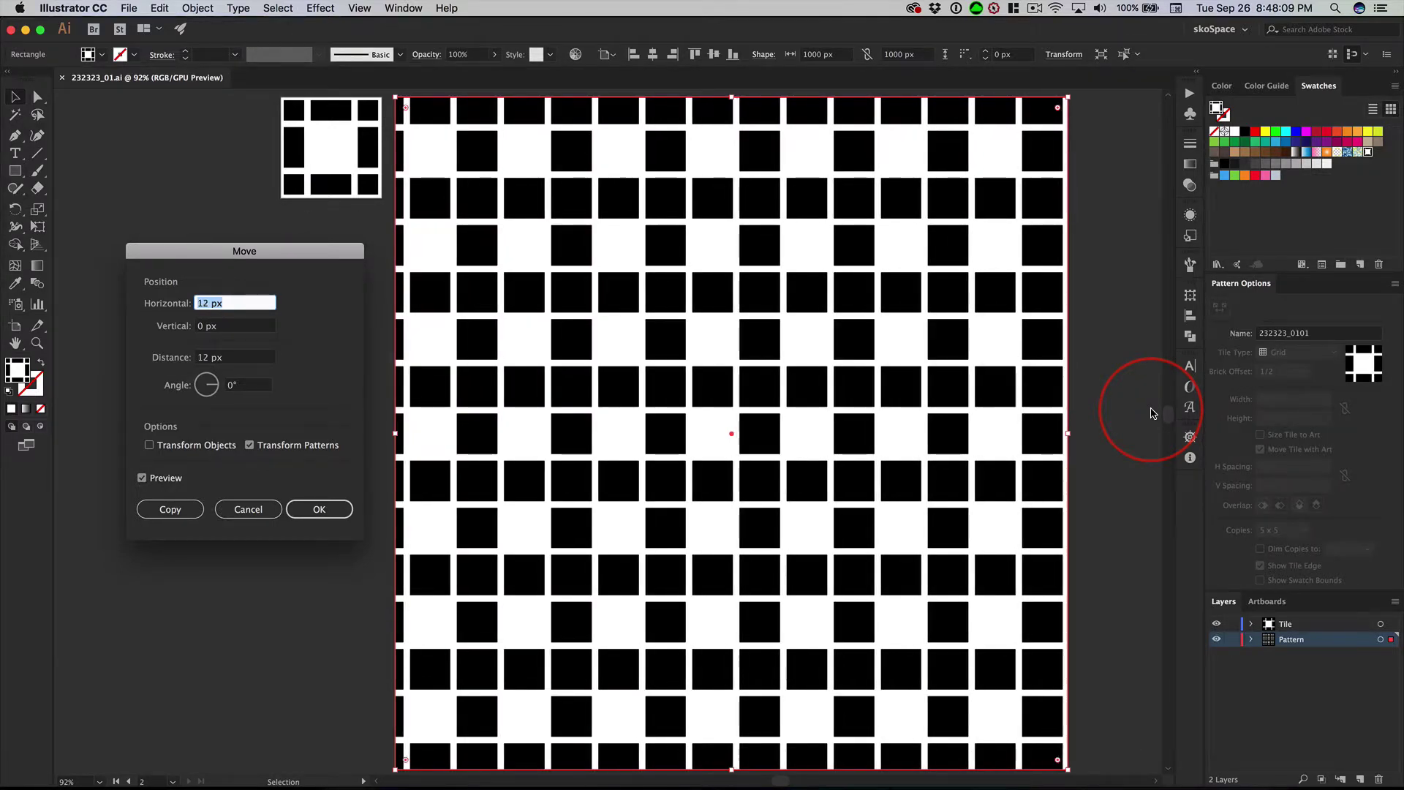
key("Up")
key("Up")
key("Up")
key("Up")
key("Up")
key("Up")
key("Up")
key("Up")
key("Up")
key("Up")
key("Up")
key("Up")
key("Up")
key("Up")
key("Up")
key("Up")
key("Up")
key("Up")
key("Up")
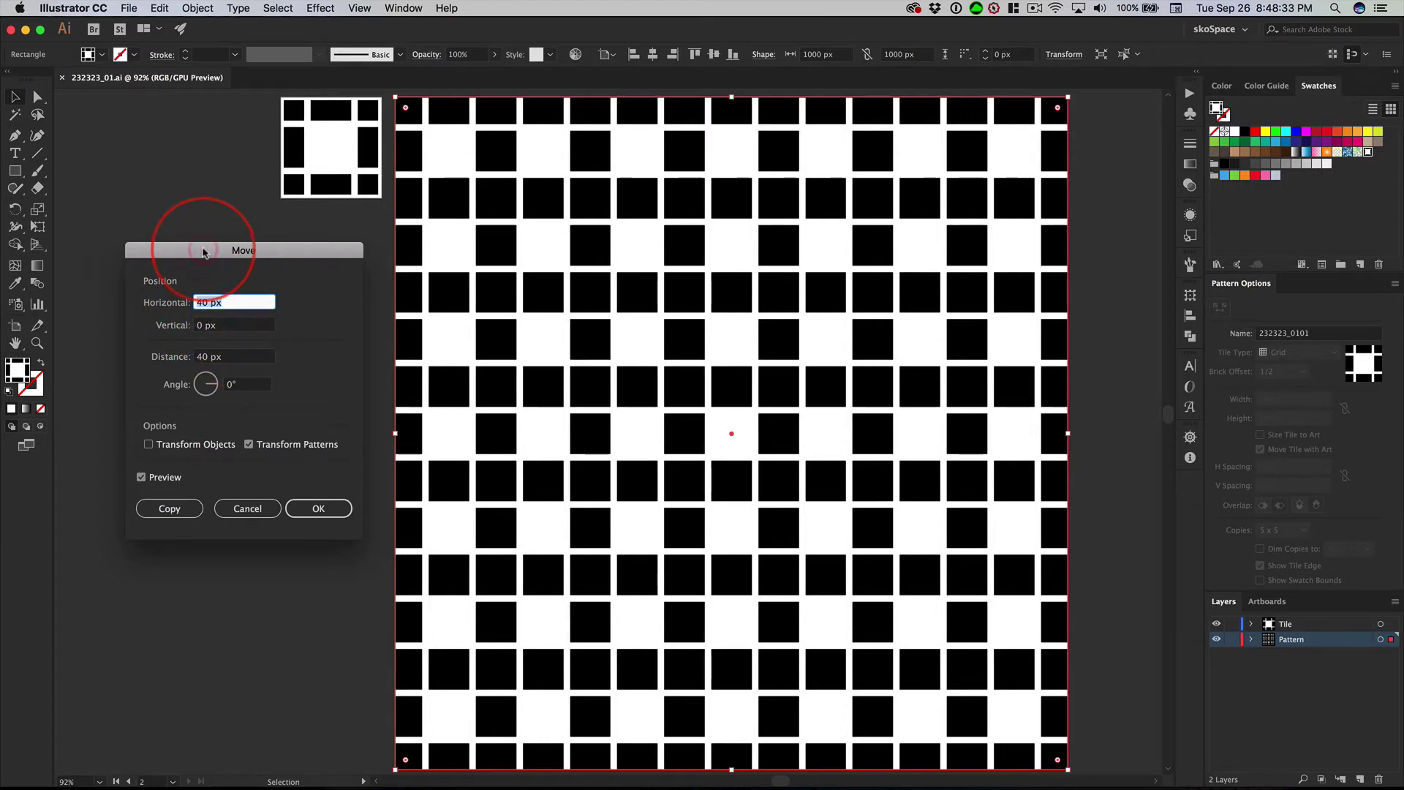
Compare a 39 px horizontal offset, restore it to 40 px, and apply the move to the pattern fill
left_click_drag(209, 250, 183, 236)
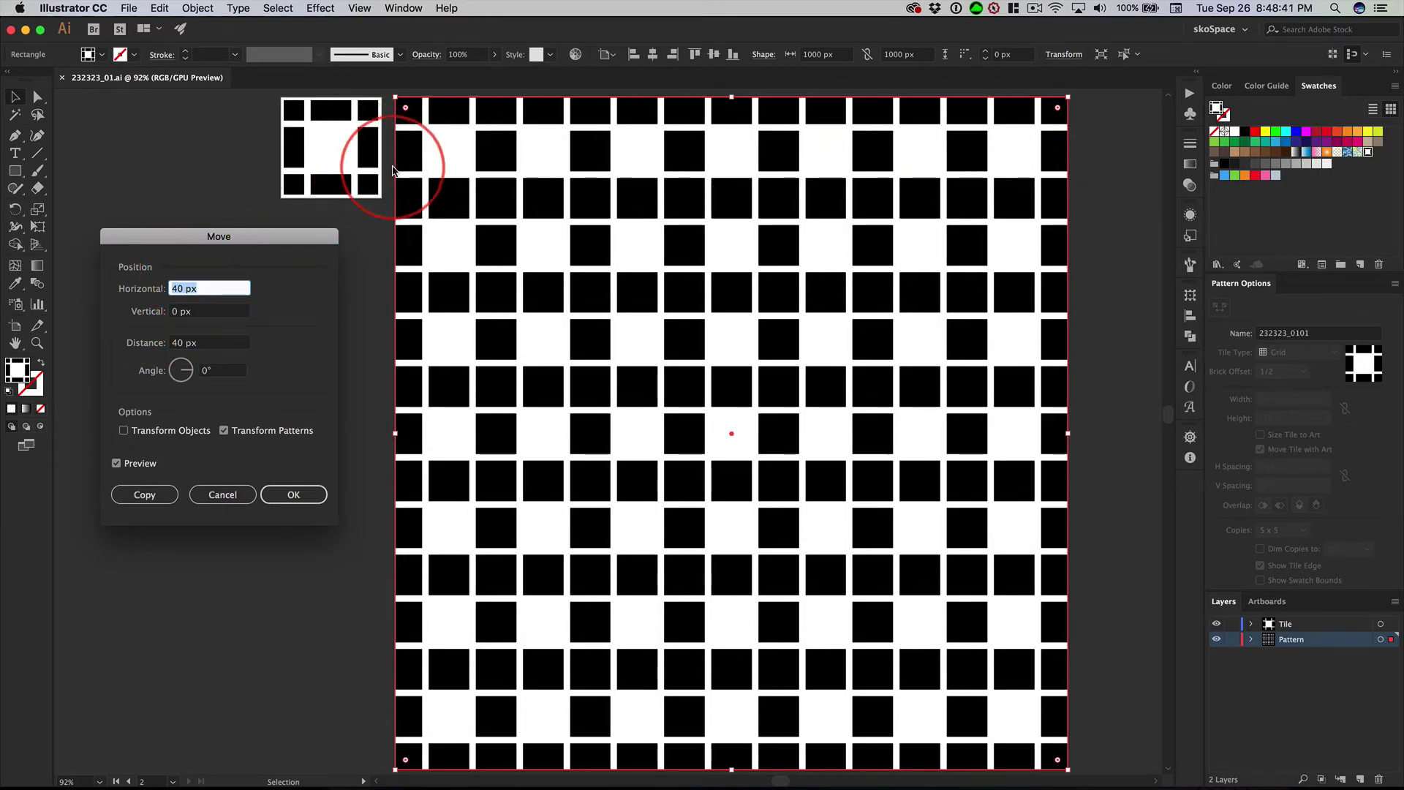
key("Down")
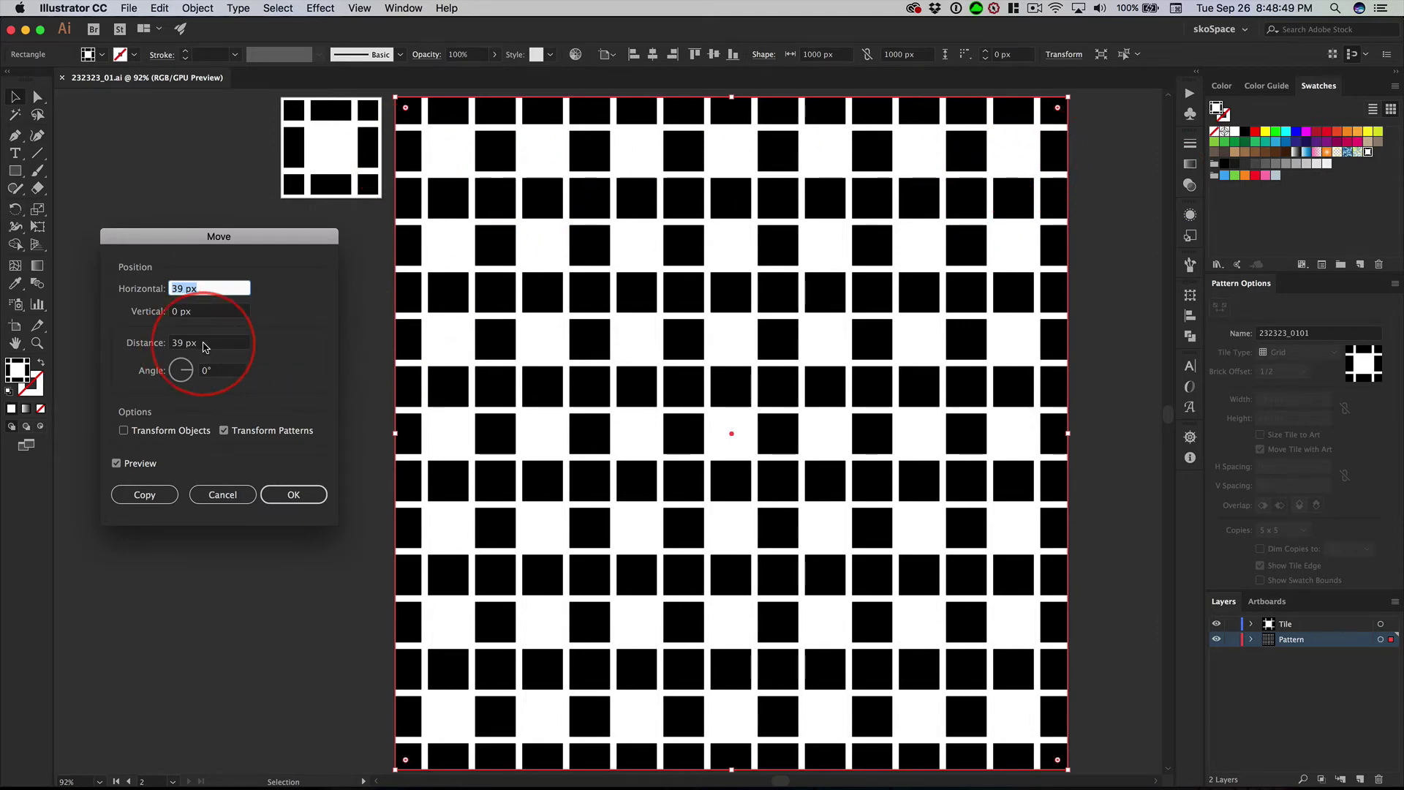
key("Up")
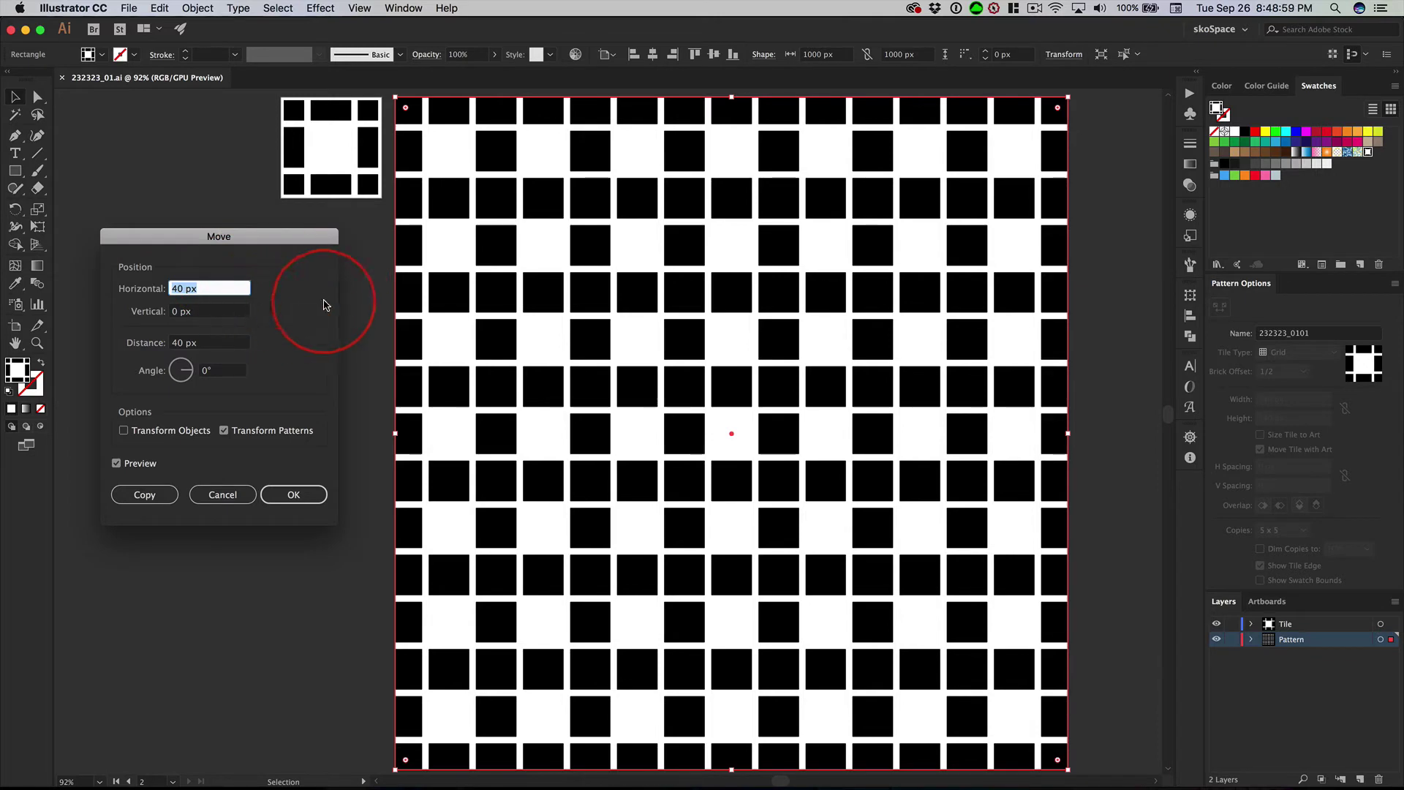
key("Tab")
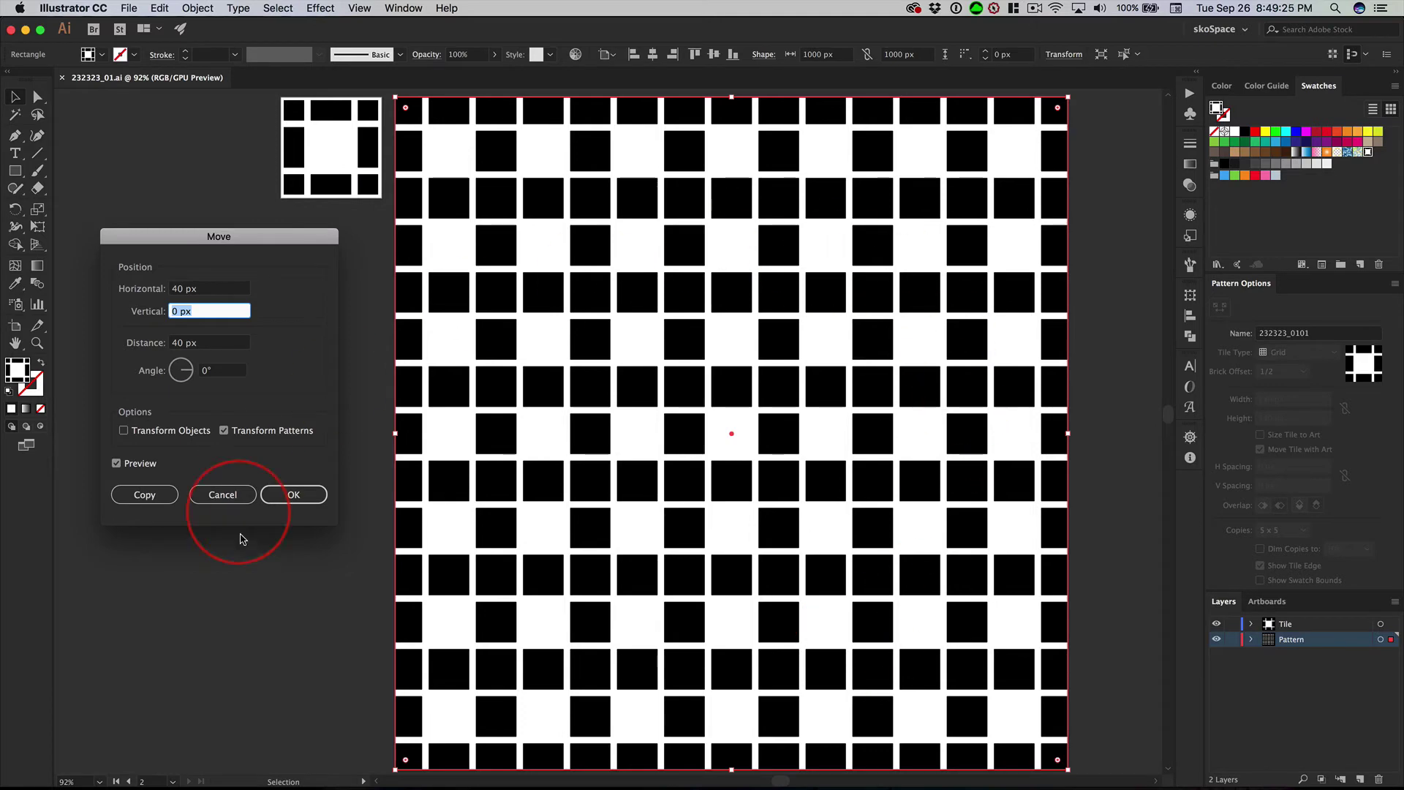
left_click(285, 497)
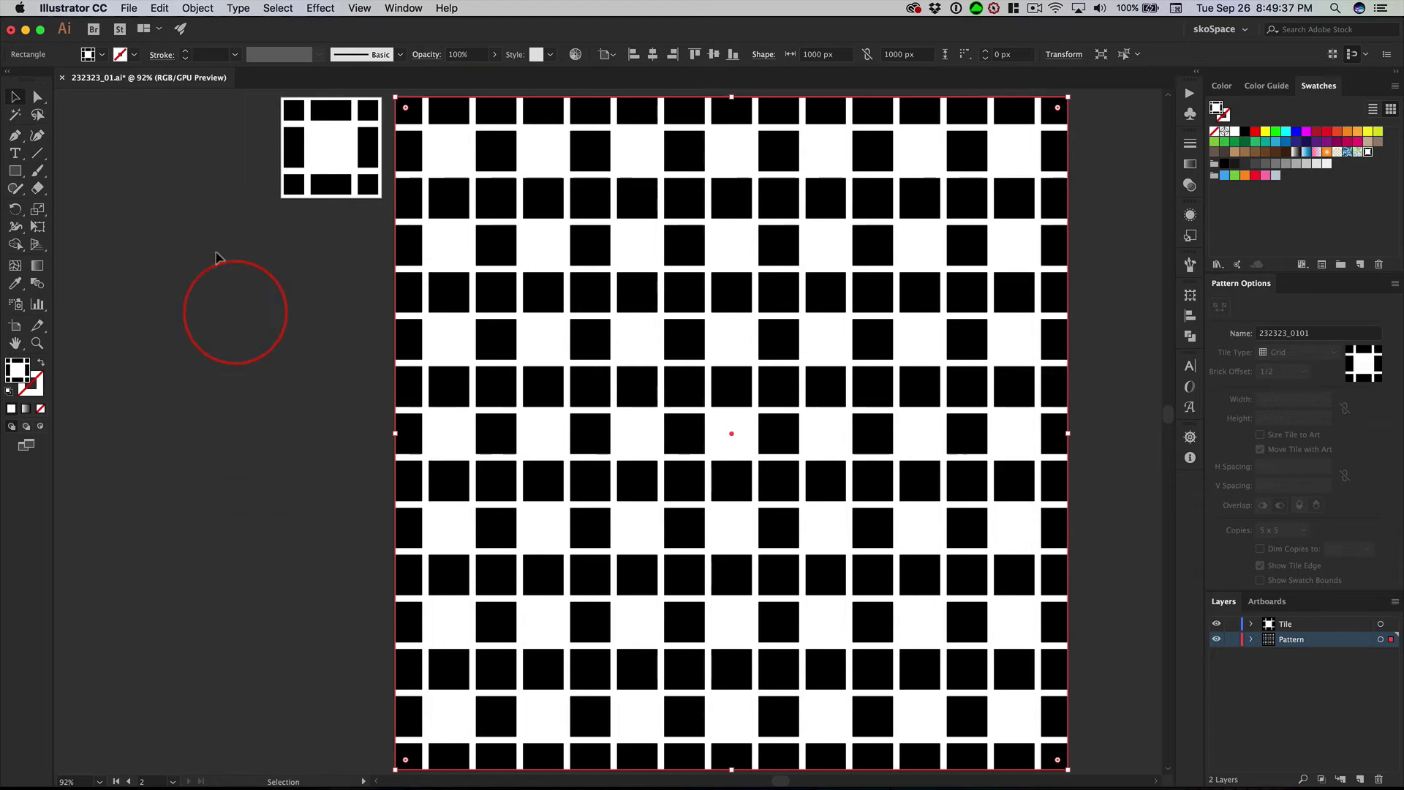
Open the Save for Web export for the pattern artboard
left_click(129, 8)
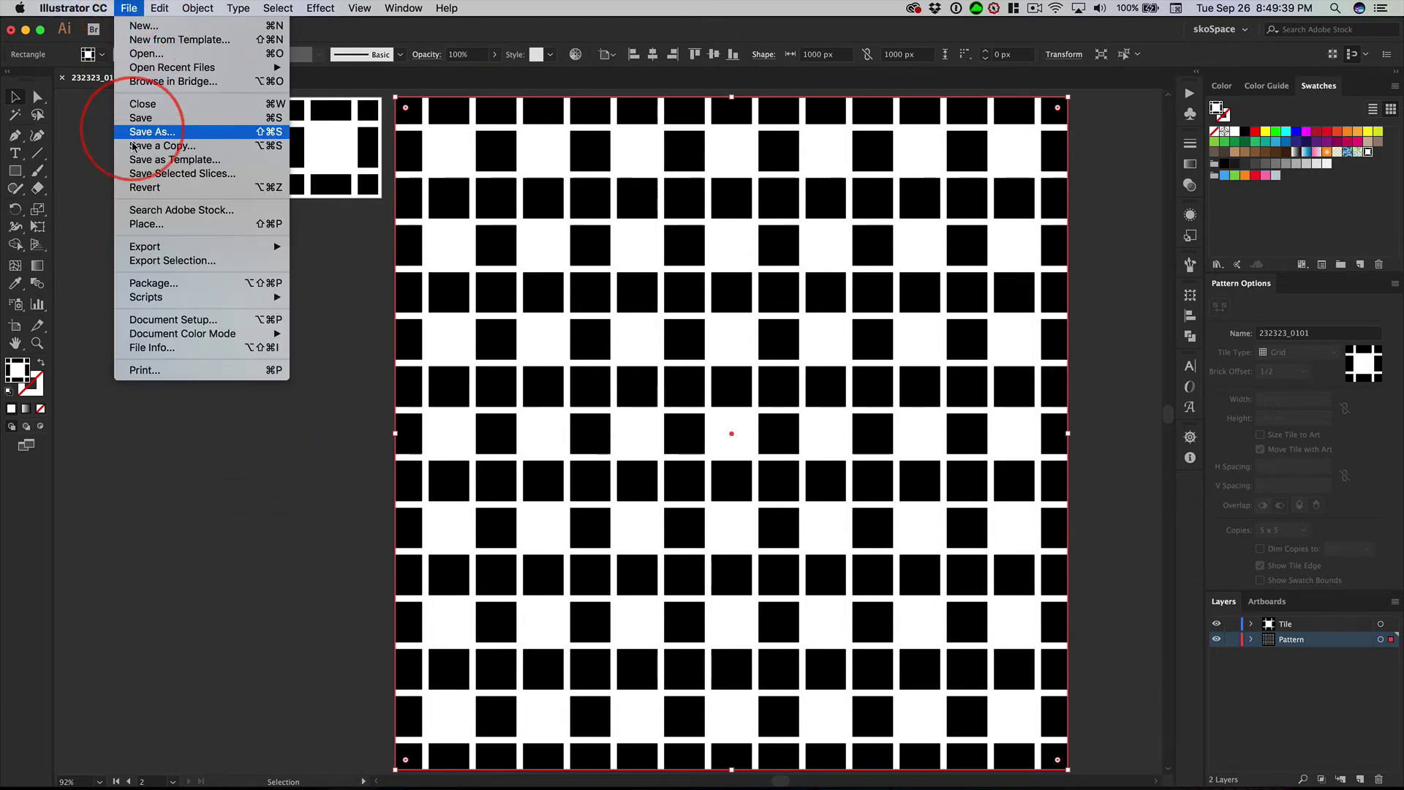
left_click(322, 244)
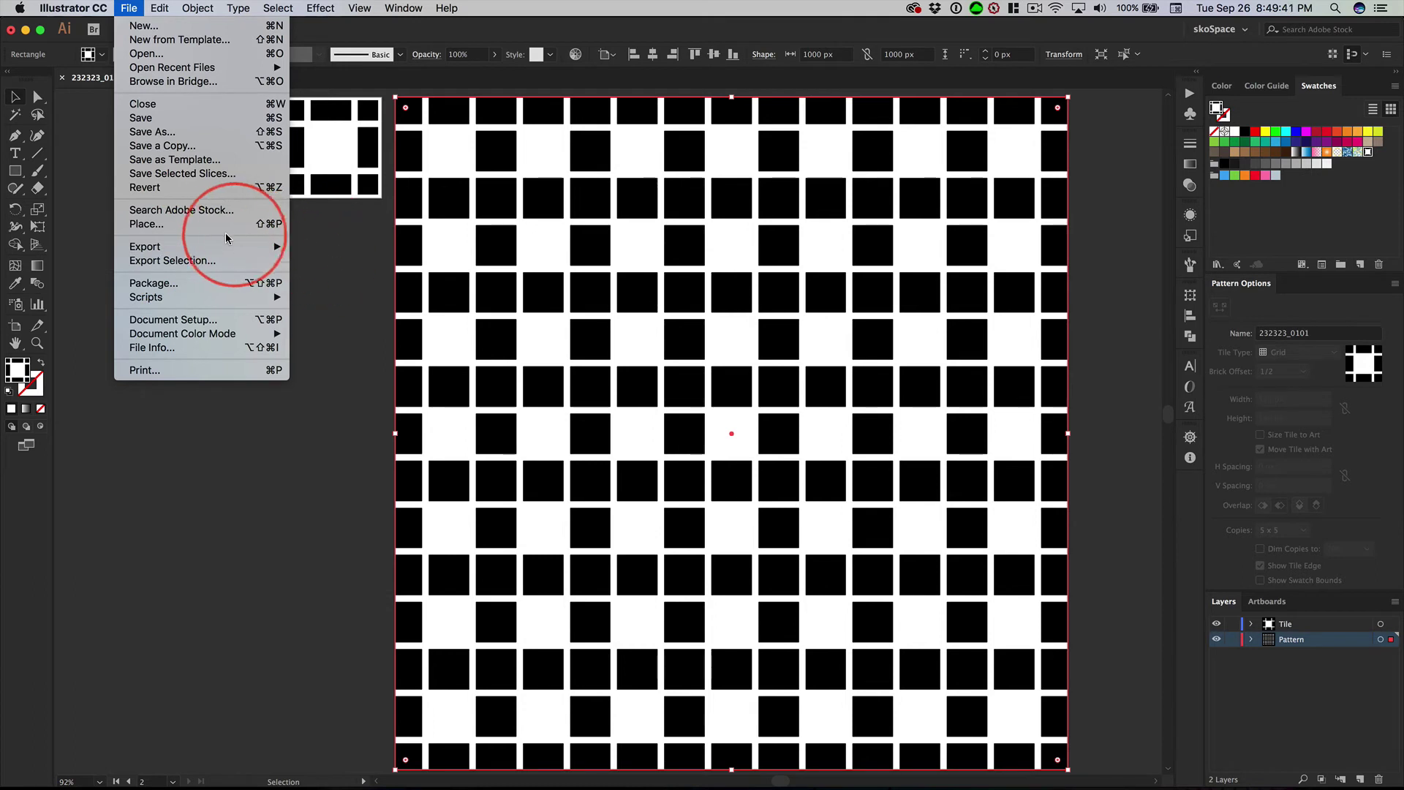
mouse_move(231, 248)
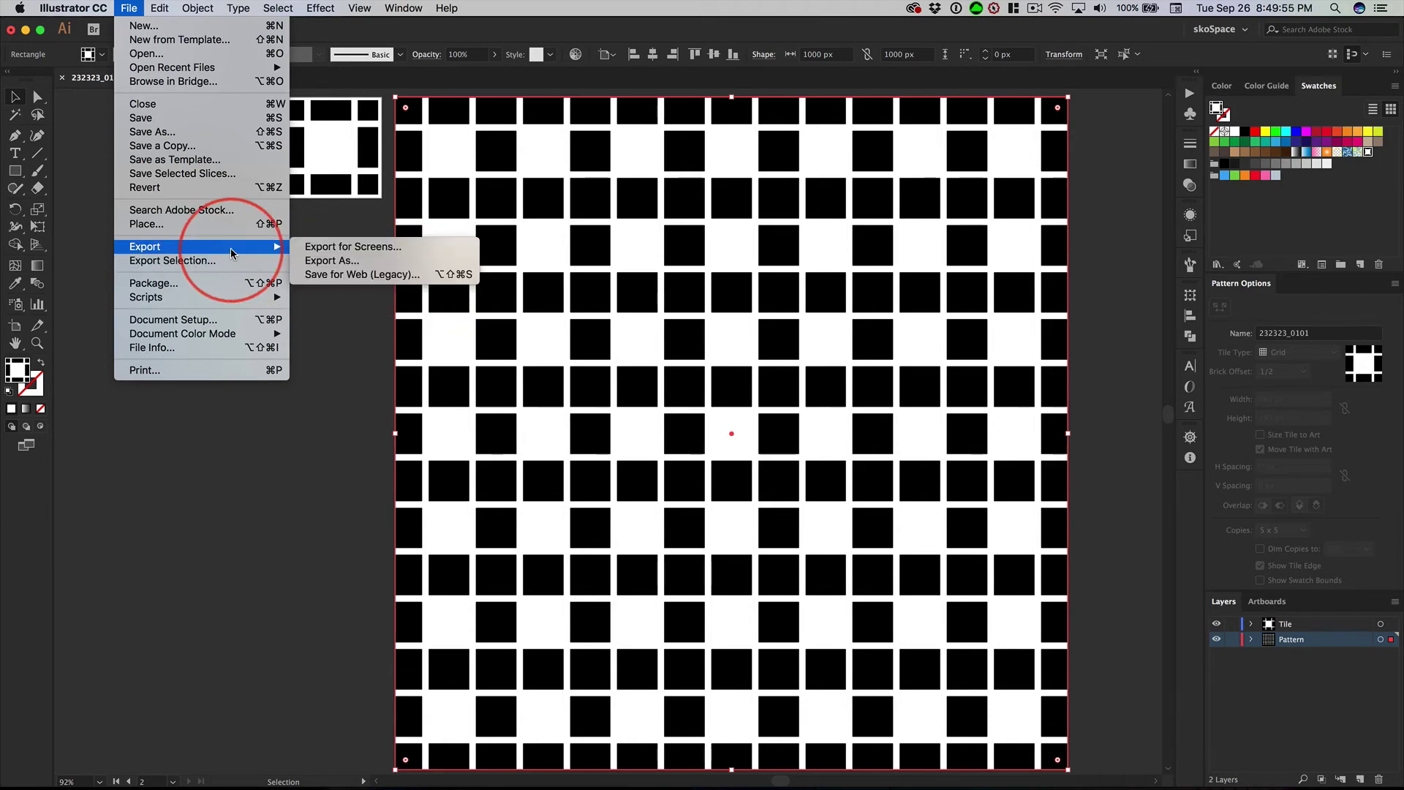
left_click(142, 9)
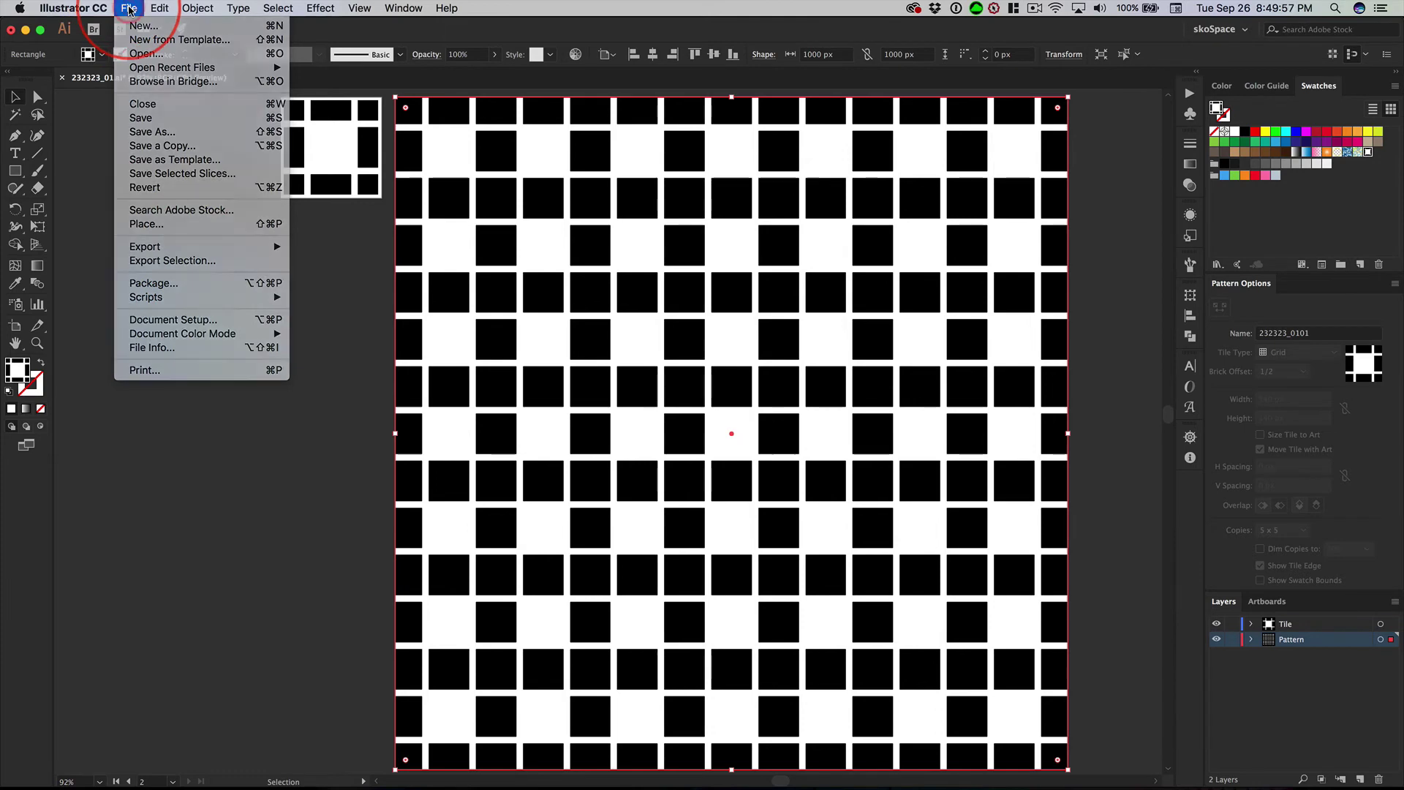
key("shift")
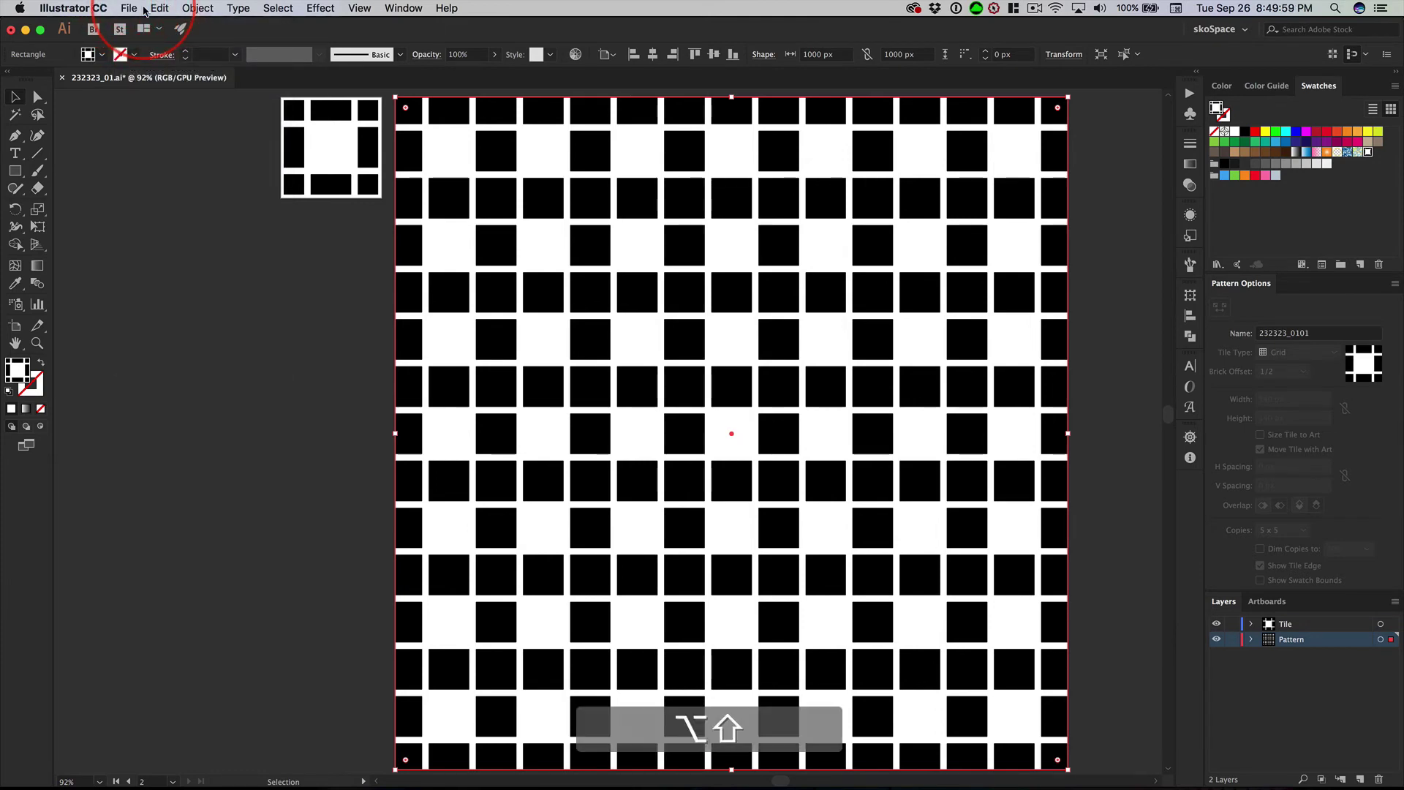
key("super")
key("alt+shift+super+s")
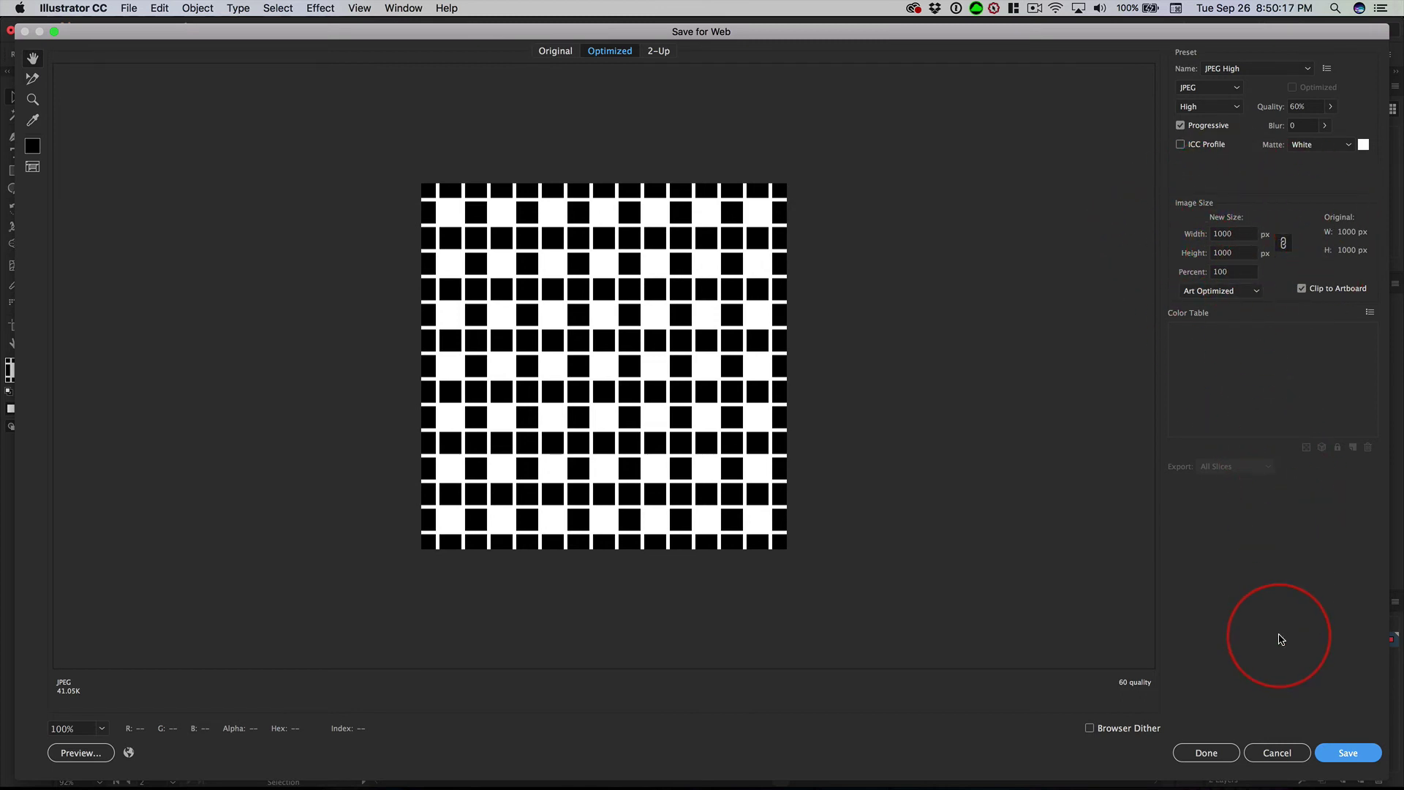
Export the image as 232323_0101.jpg to the 232323_Patterns folder, and save the working document
key("Return")
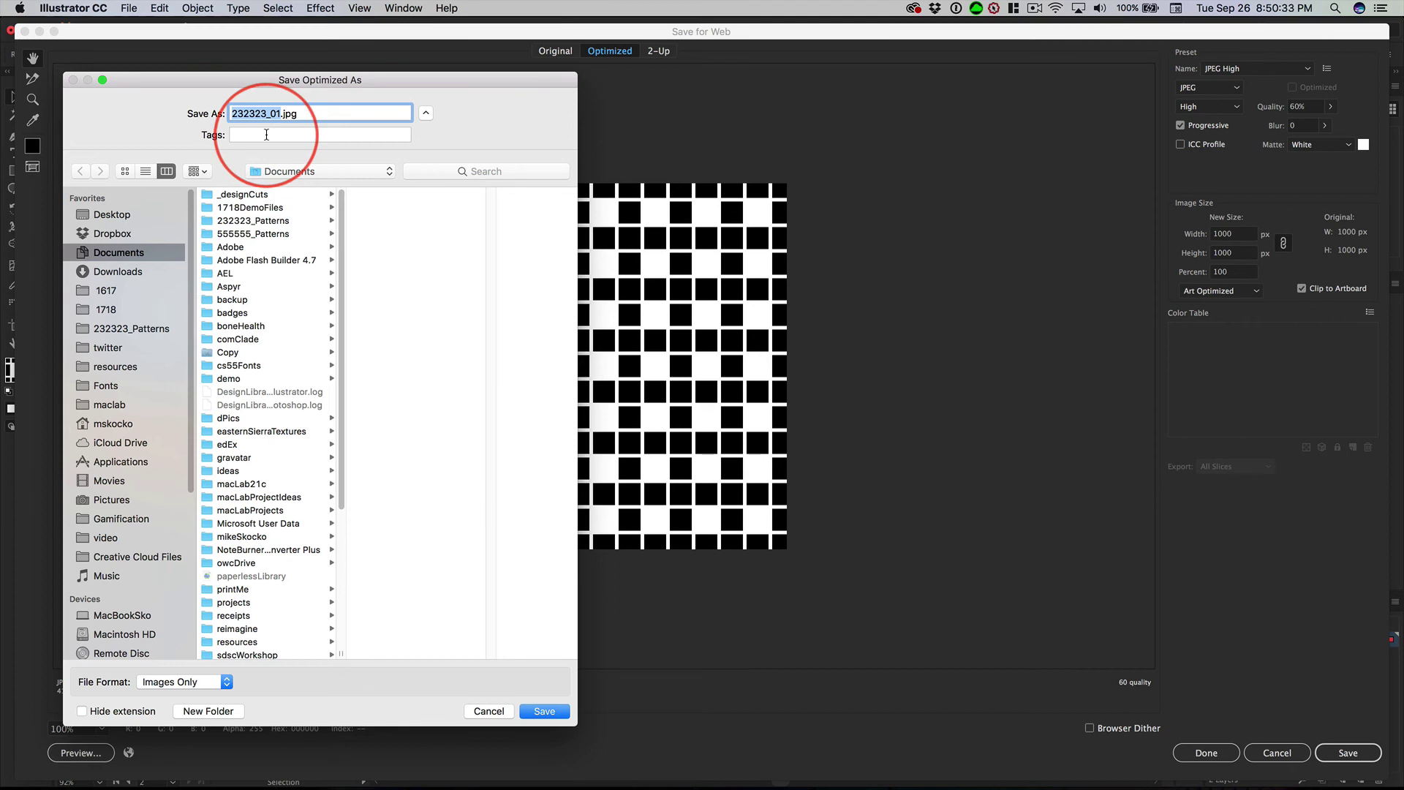
key("Right")
type("01")
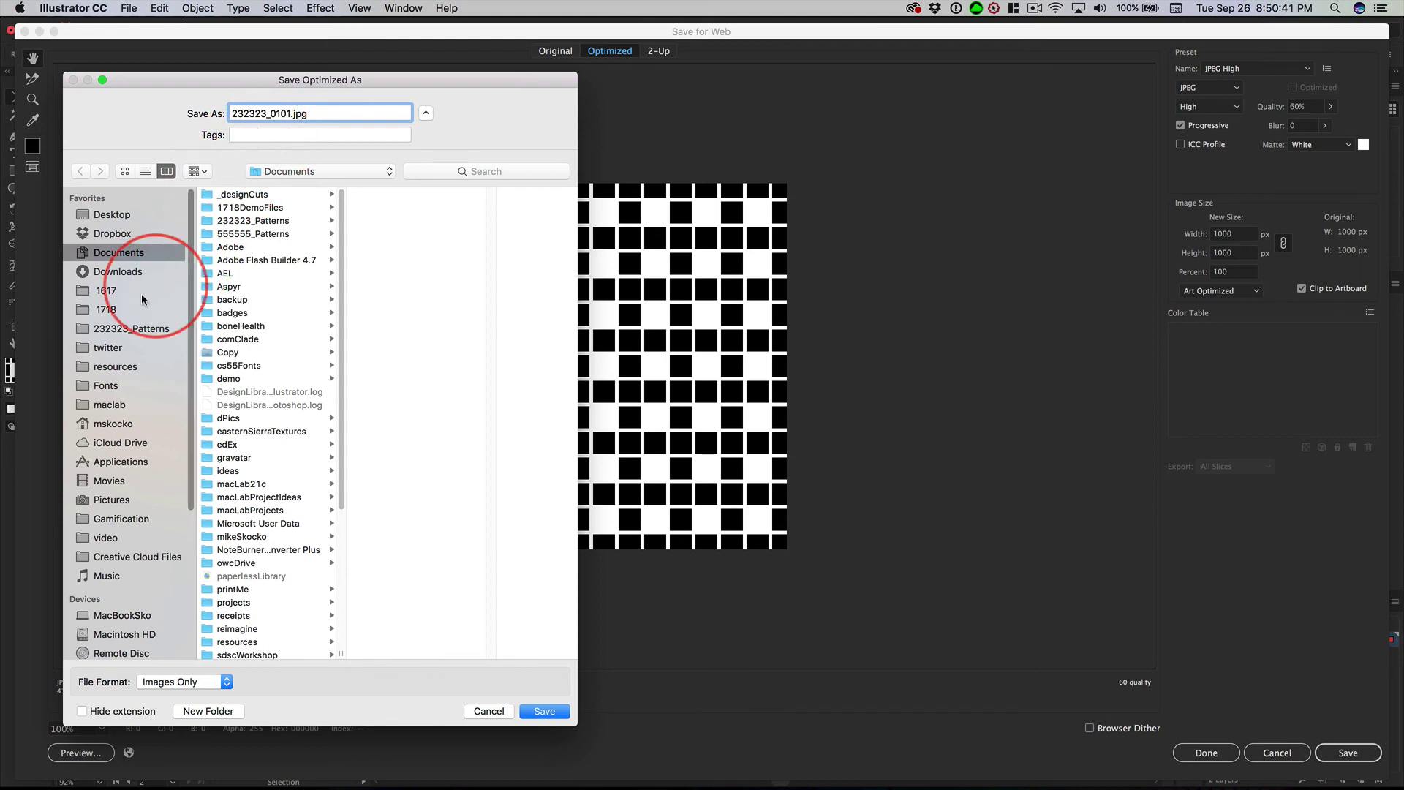
left_click(85, 331)
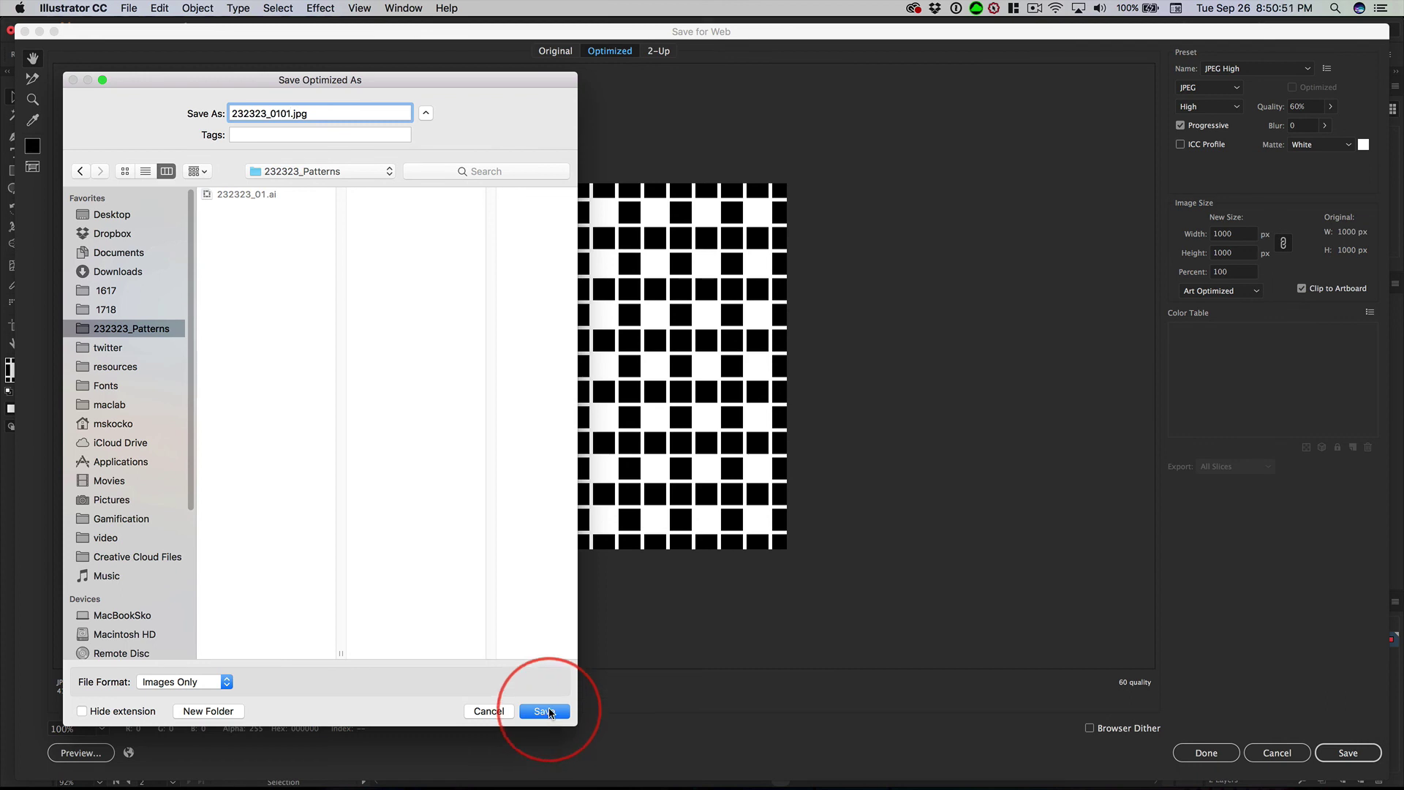
key("Return")
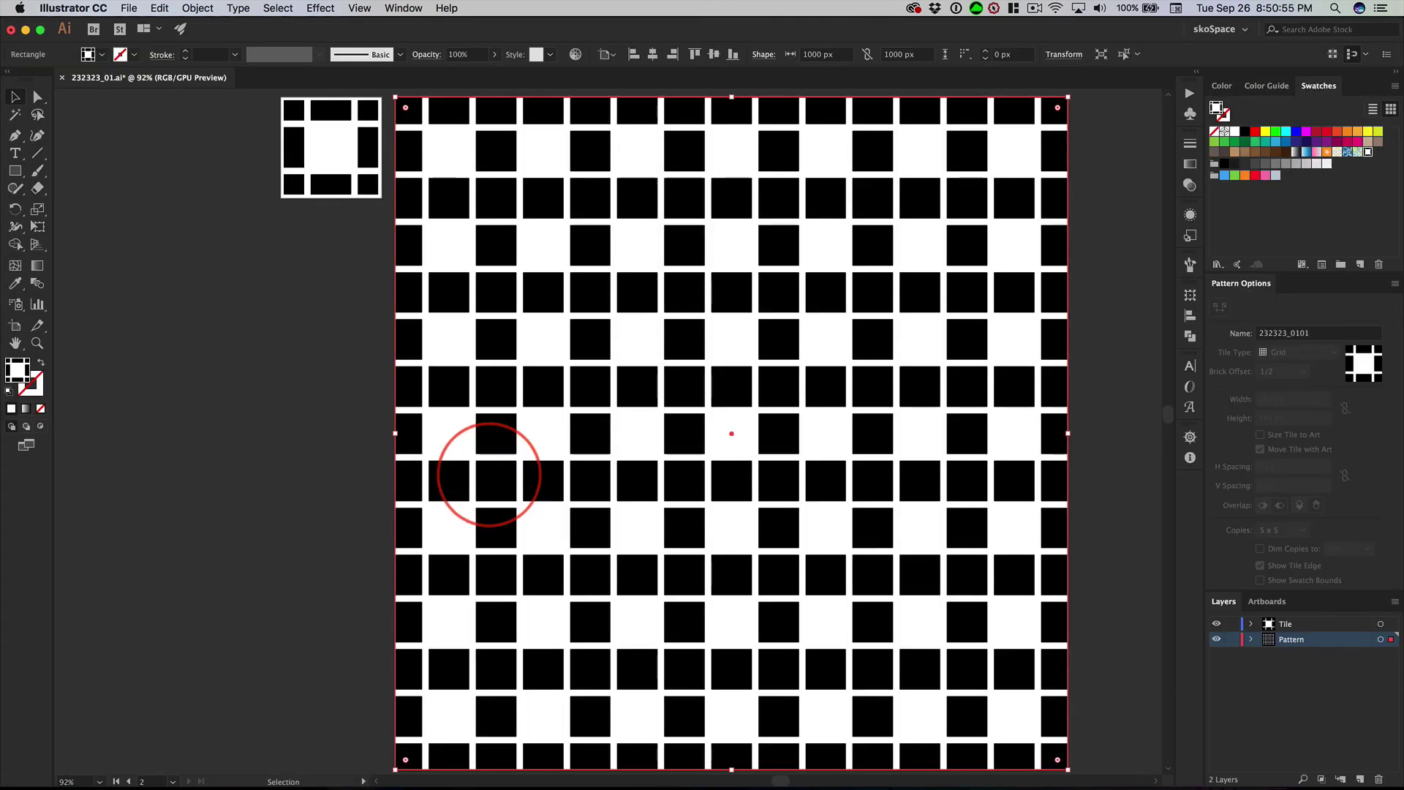
key("super+s")
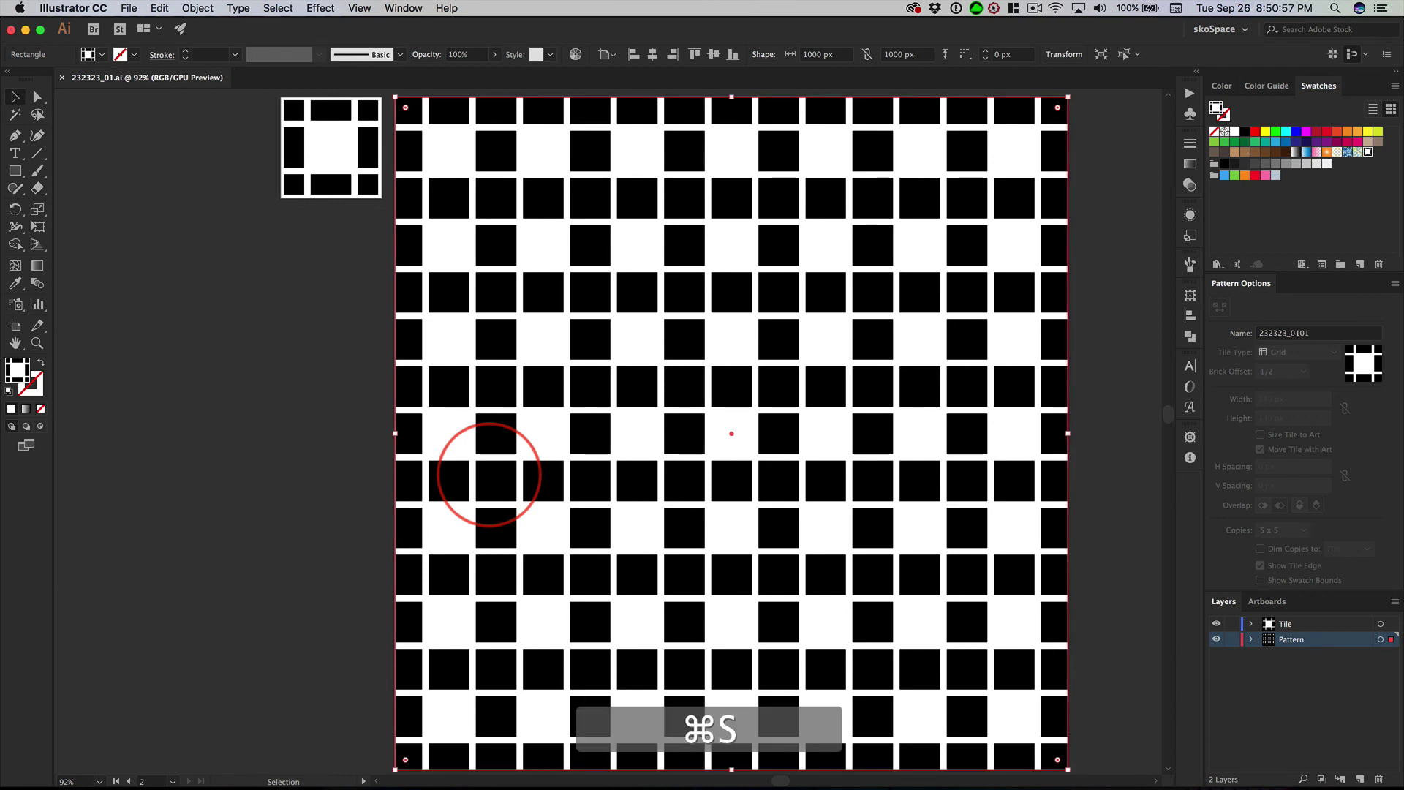